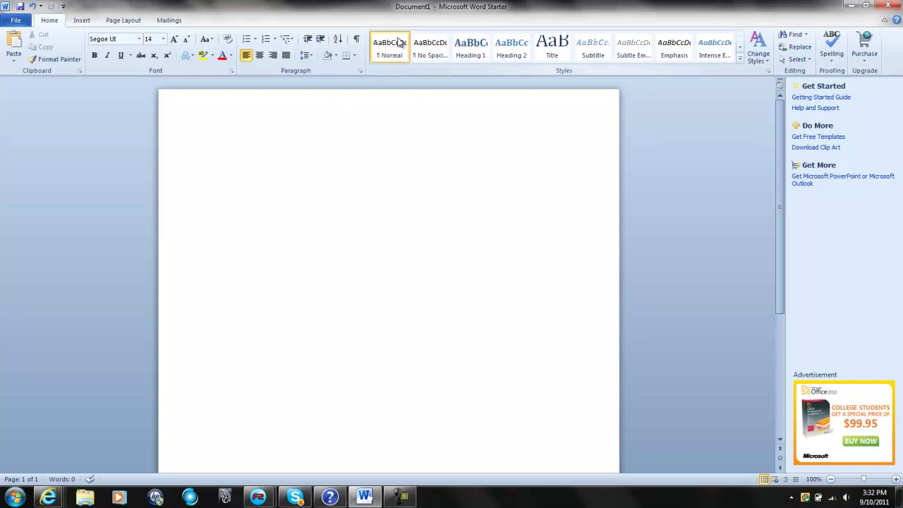
- Insert a WordArt in the green style
left_click(81, 19)
left_click(367, 48)
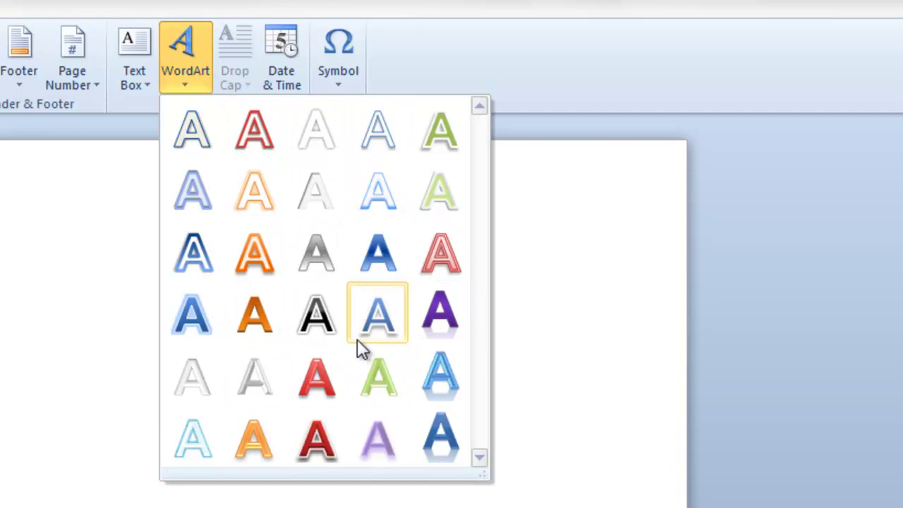
left_click(443, 131)
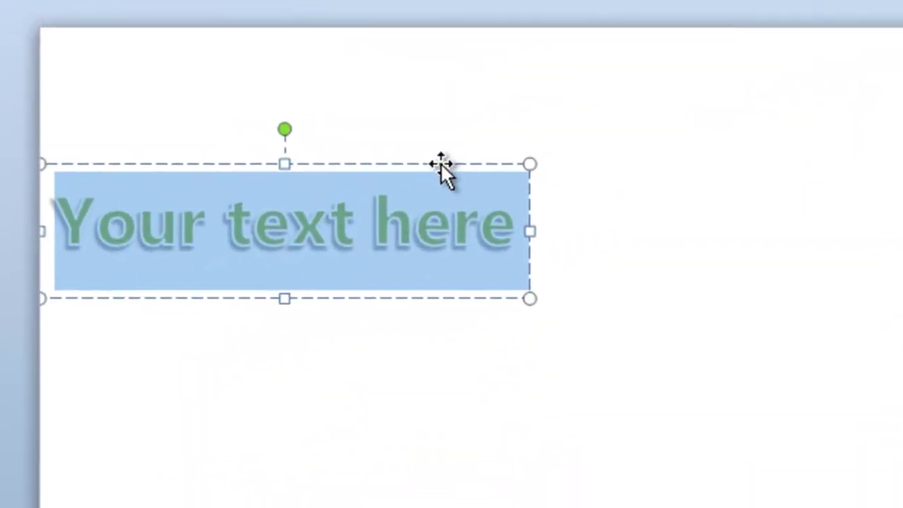
- Move the WordArt box to the upper middle of the page and select 'Your text here'
left_click_drag(441, 169, 721, 150)
left_click_drag(585, 254, 696, 189)
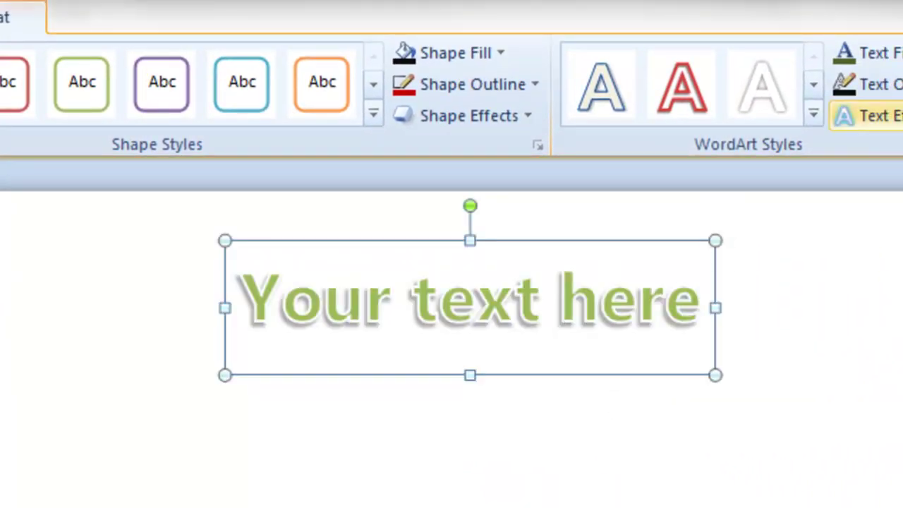
left_click_drag(697, 307, 388, 315)
- Replace the placeholder with 'Recruited' and select the whole WordArt box
key("BackSpace")
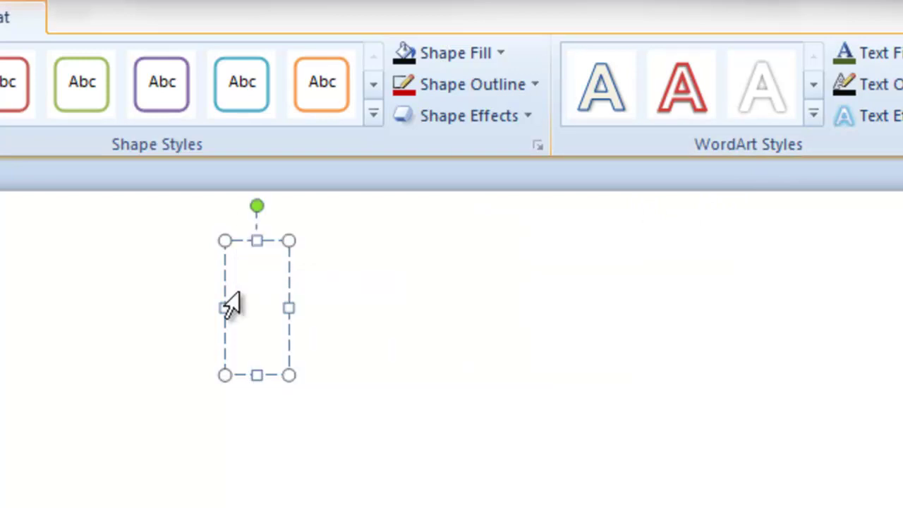
type("Re")
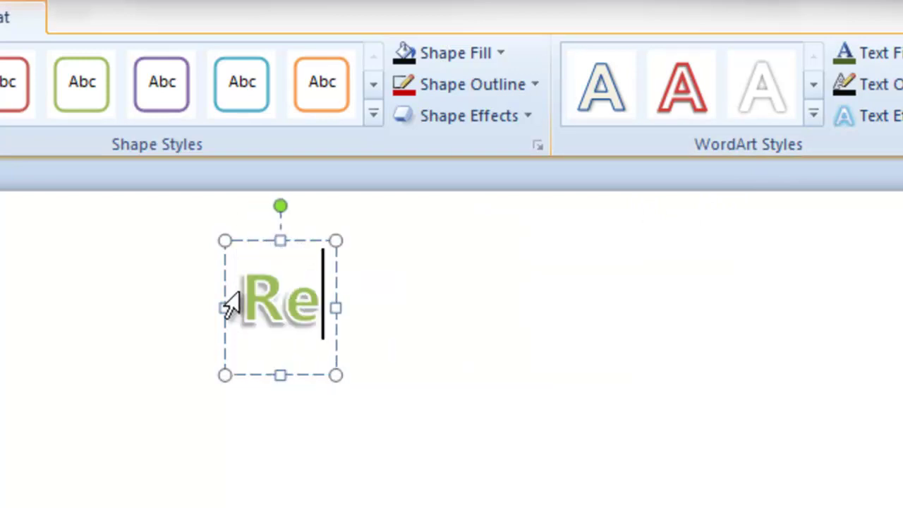
type("cruited")
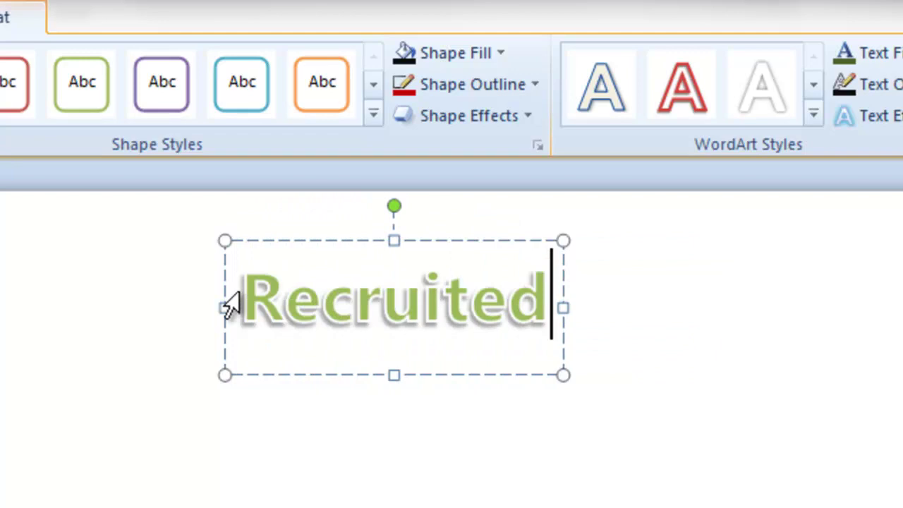
left_click(780, 343)
left_click(439, 252)
left_click(426, 241)
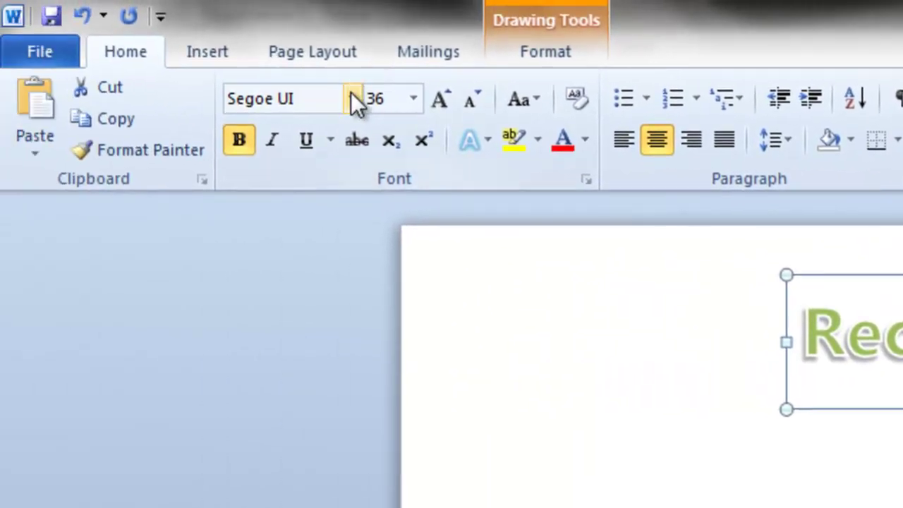
- Set the WordArt font to Impact and move the box down and right
left_click(353, 99)
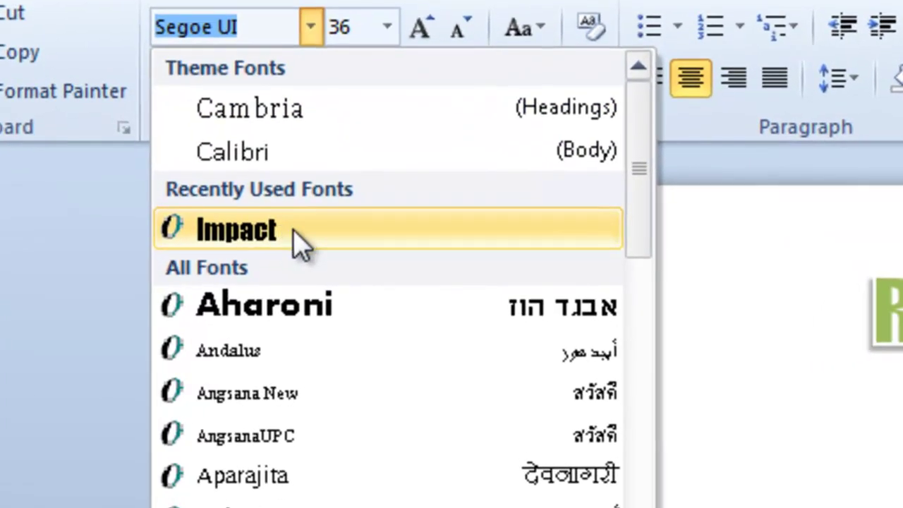
left_click(302, 244)
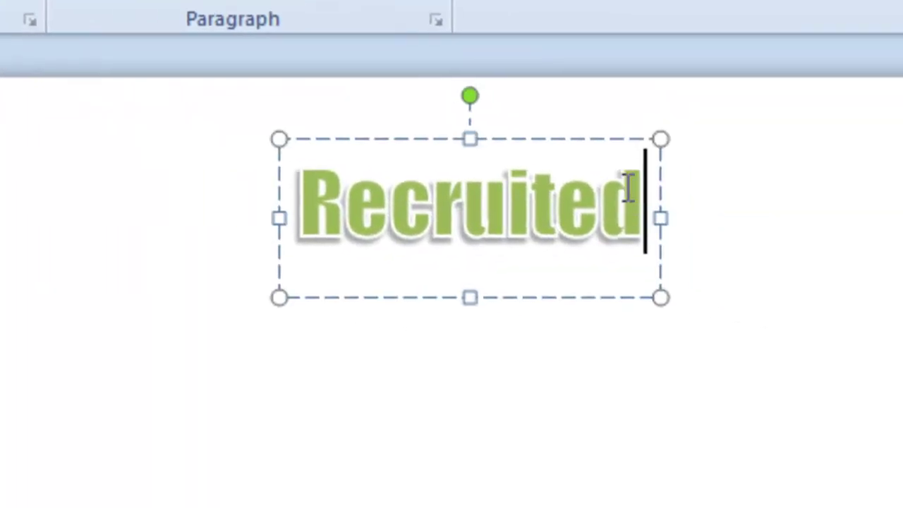
left_click_drag(612, 140, 668, 182)
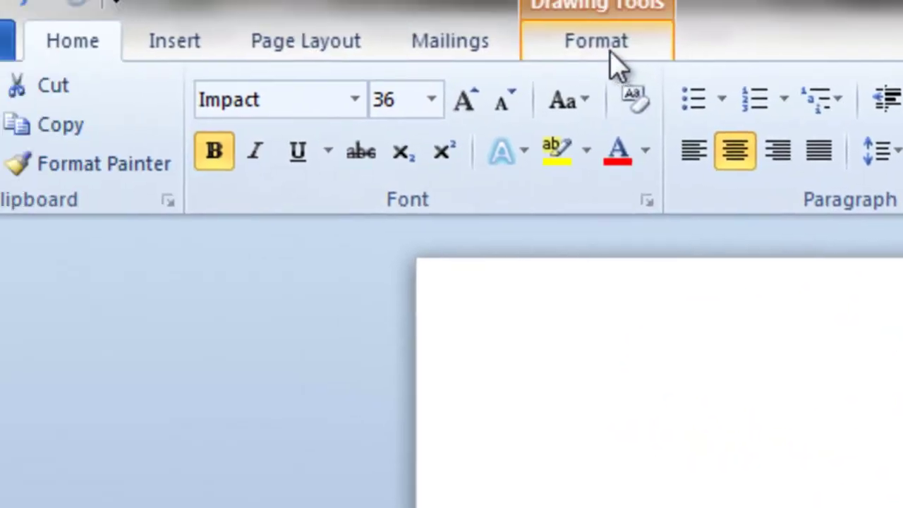
- Draw a rectangle over the Recruited WordArt, send it behind the text, and shift it slightly up
left_click(611, 52)
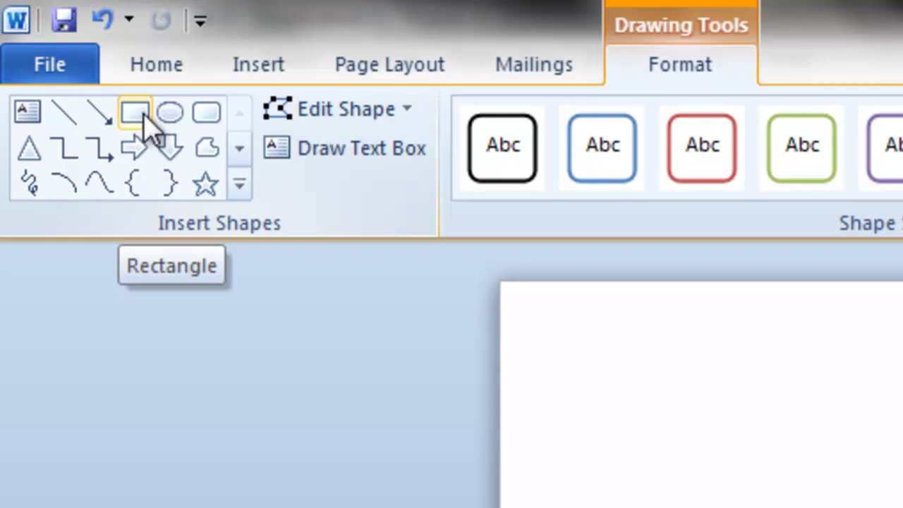
left_click(141, 119)
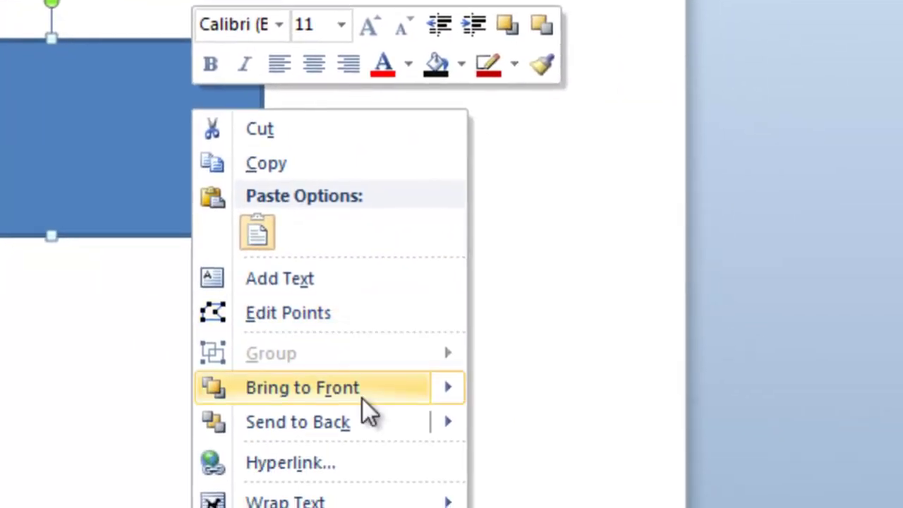
mouse_move(734, 507)
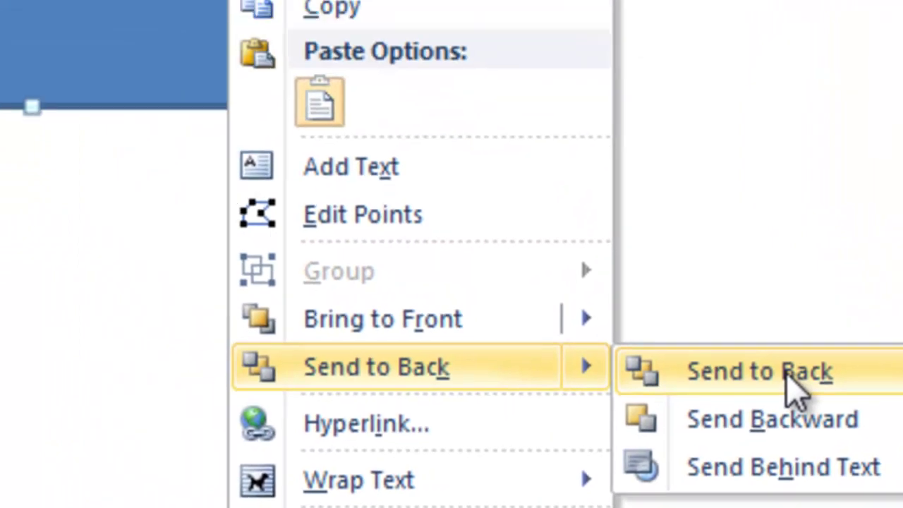
left_click(663, 243)
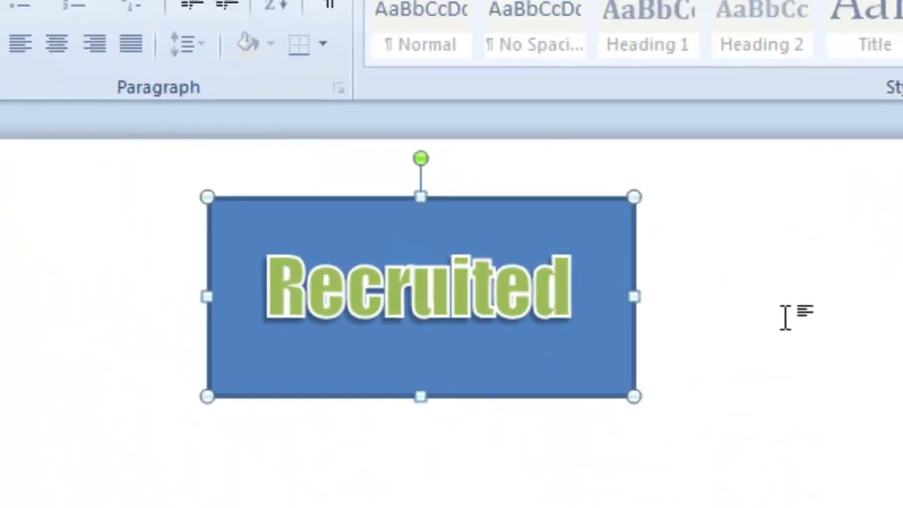
left_click_drag(630, 227, 629, 217)
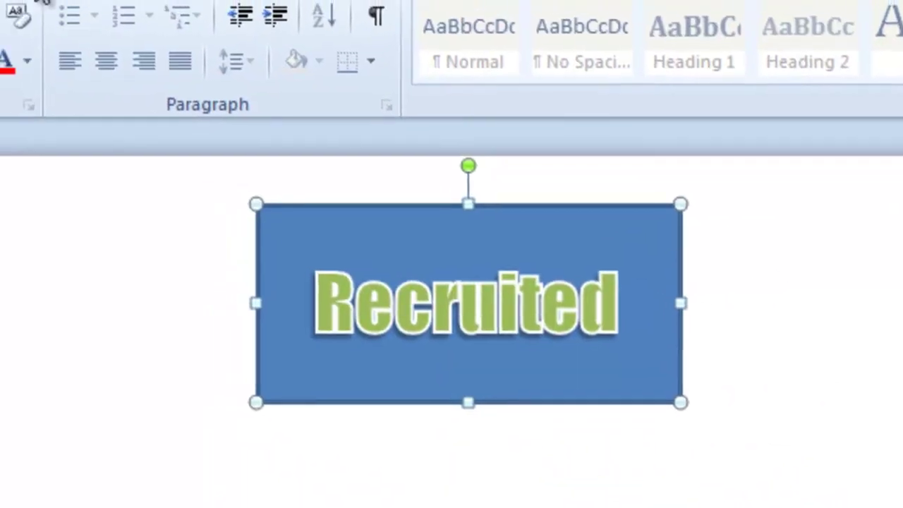
- Give the rectangle a red outline and black fill, then centre Recruited on it
left_click(0, 0)
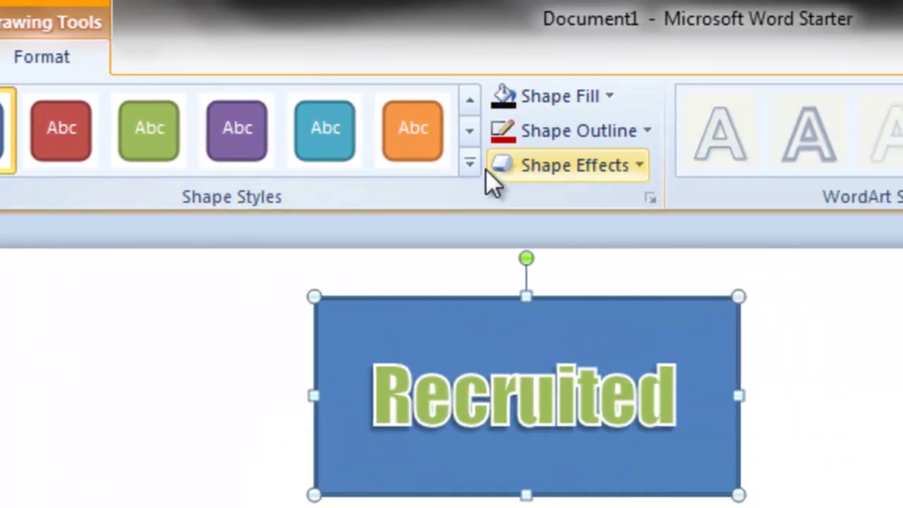
left_click(816, 96)
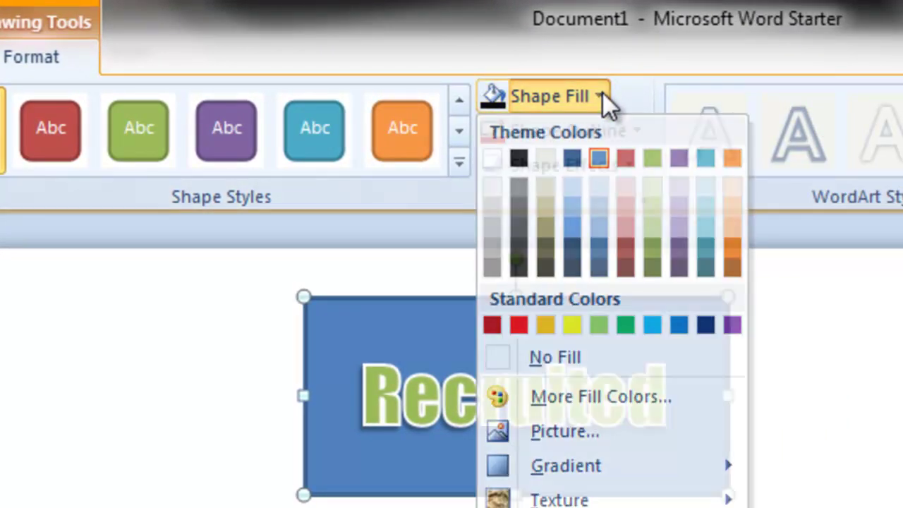
left_click(601, 94)
left_click(641, 129)
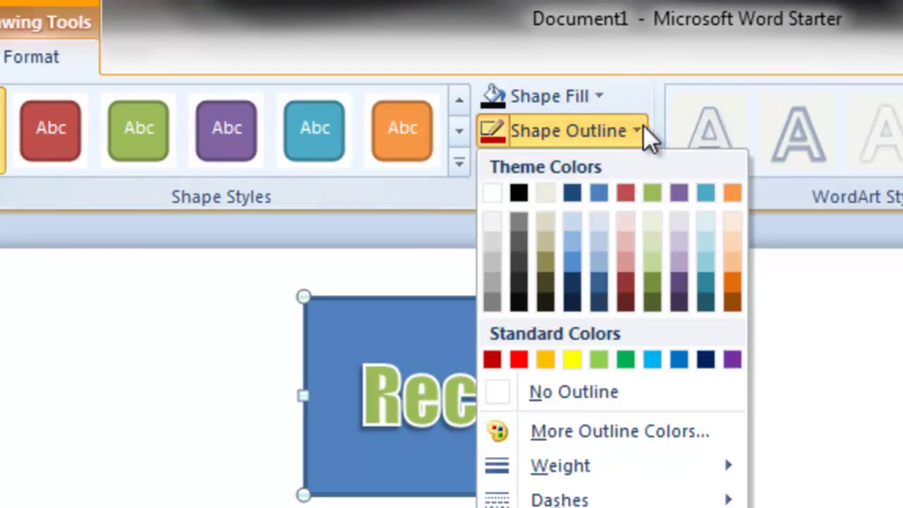
left_click(518, 359)
left_click(600, 95)
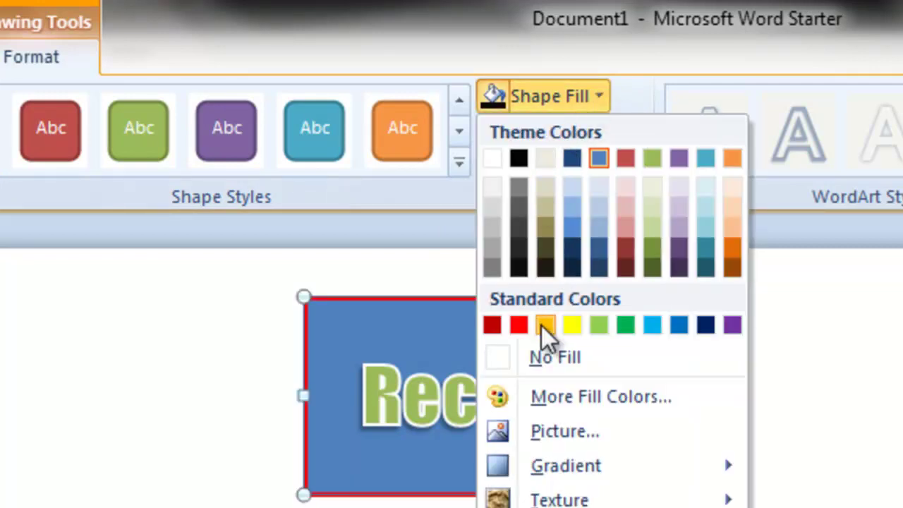
left_click(519, 158)
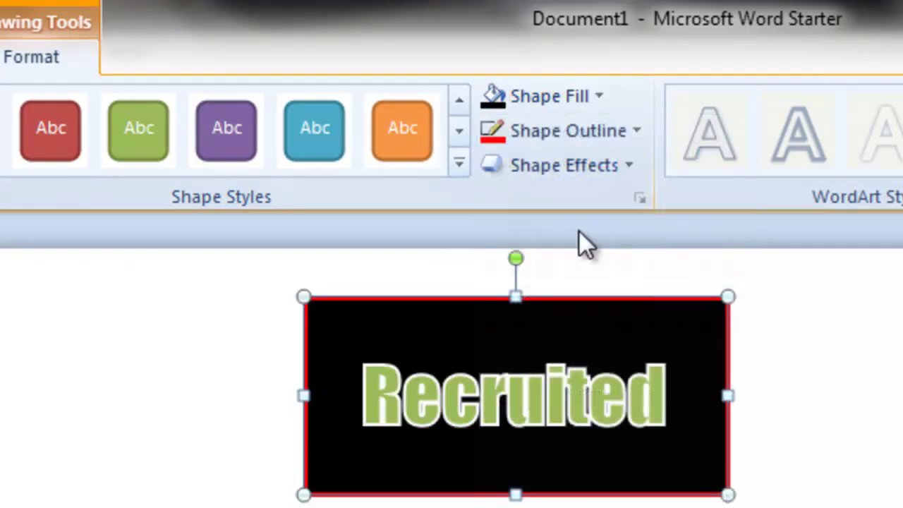
left_click(586, 405)
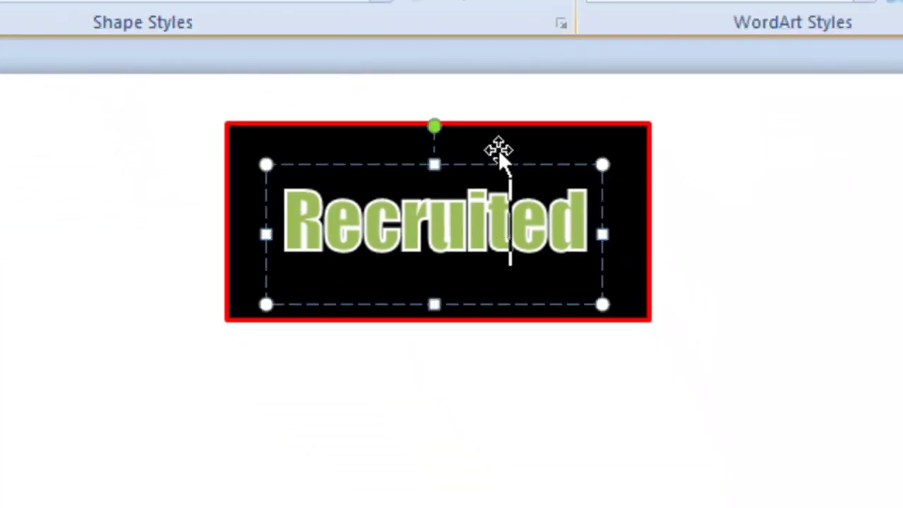
left_click_drag(514, 161, 524, 151)
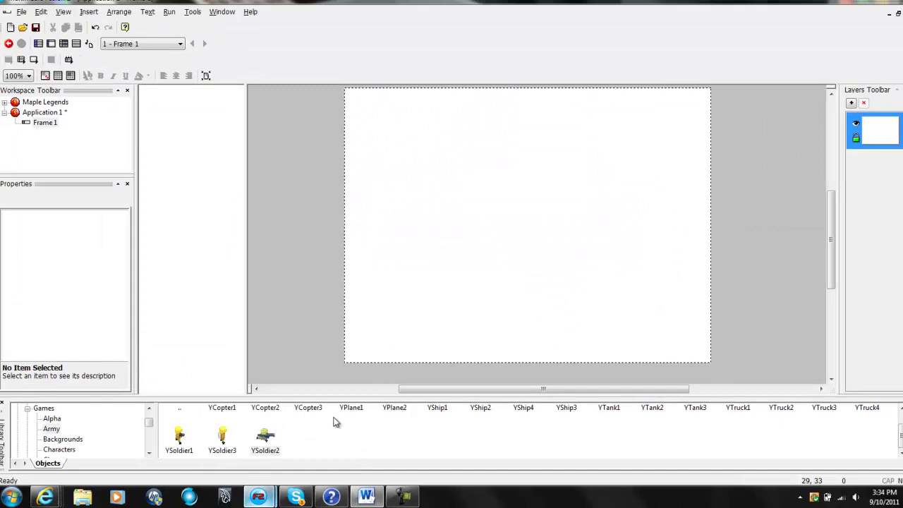
- Choose Insert Object from the frame editor's context menu
right_click(429, 127)
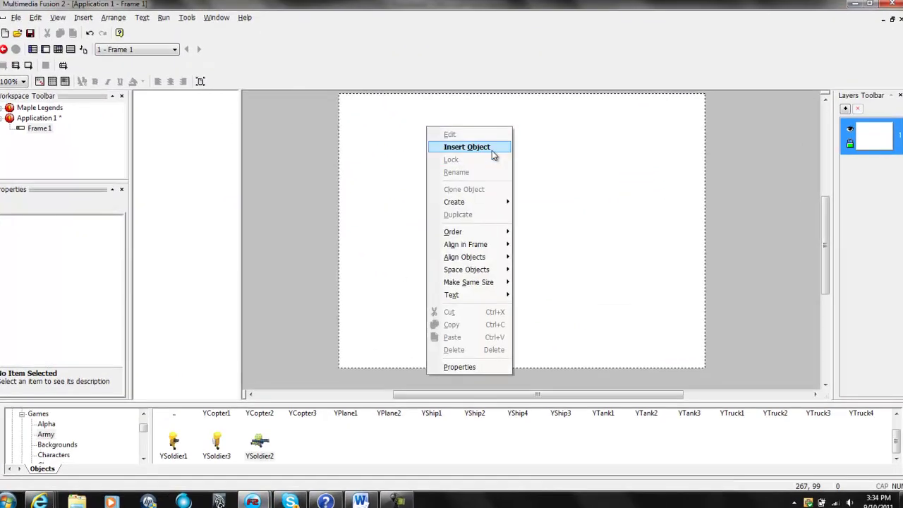
left_click(492, 151)
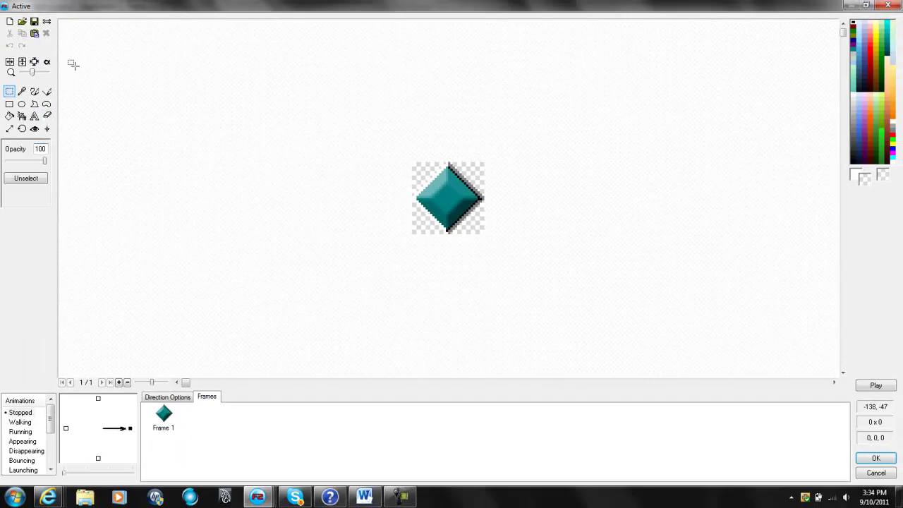
- Replace the teal diamond with the pasted Word screenshot, enlarging the canvas, and zoom out
mouse_move(899, 497)
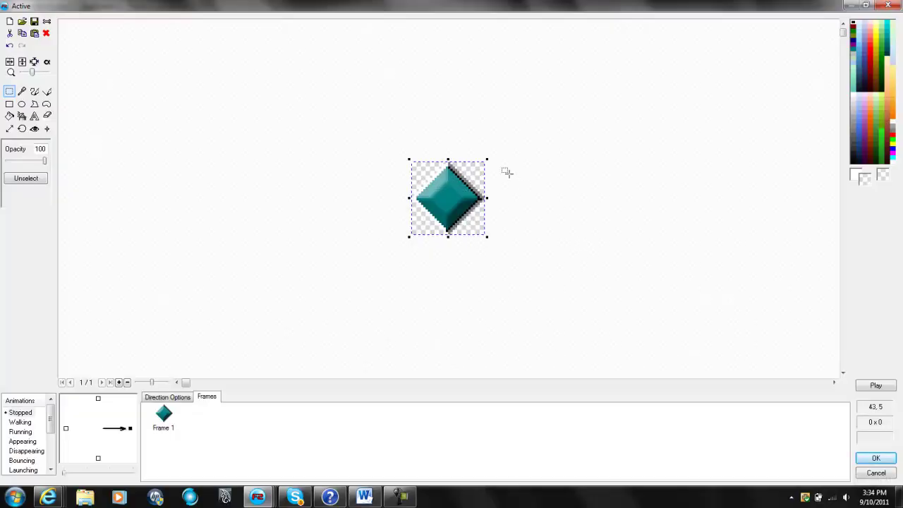
key("Delete")
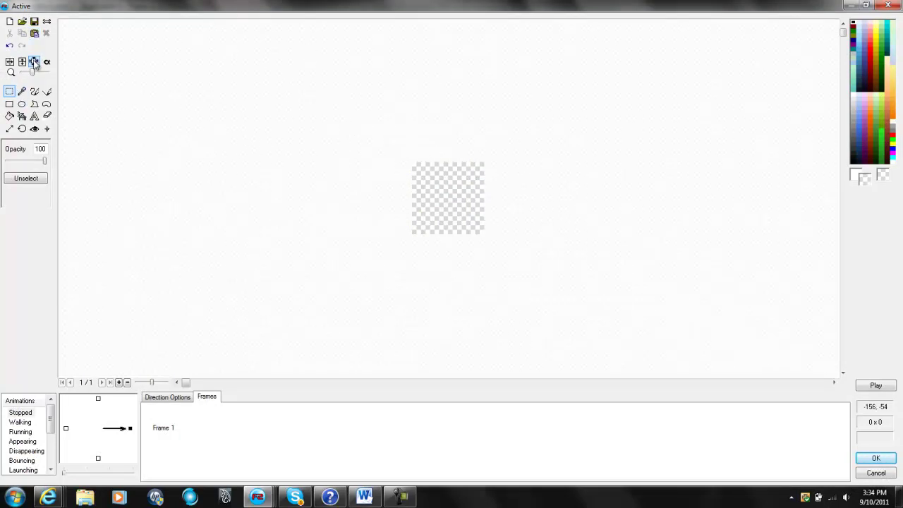
key("ctrl+v")
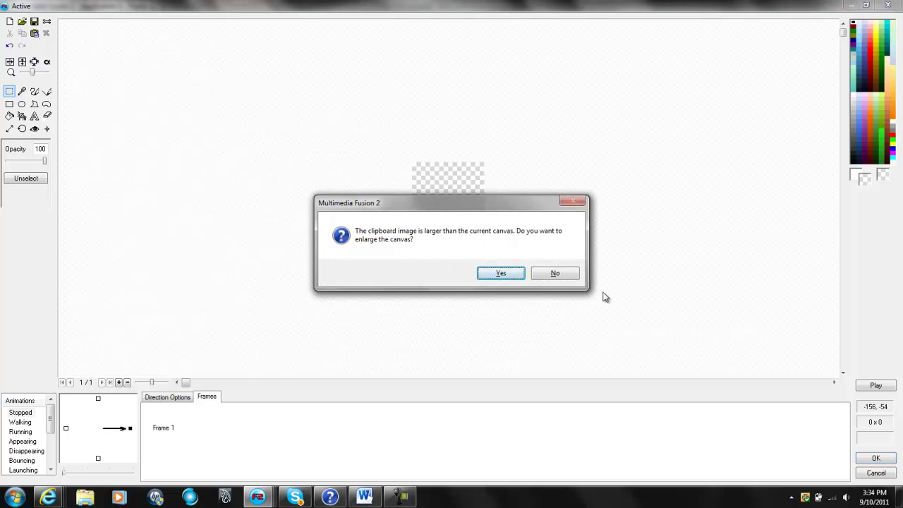
left_click(498, 273)
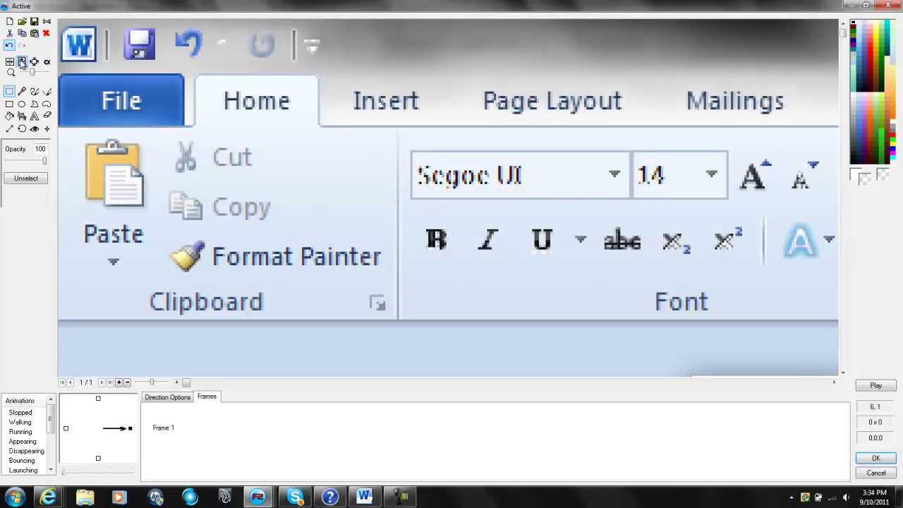
left_click_drag(32, 73, 22, 74)
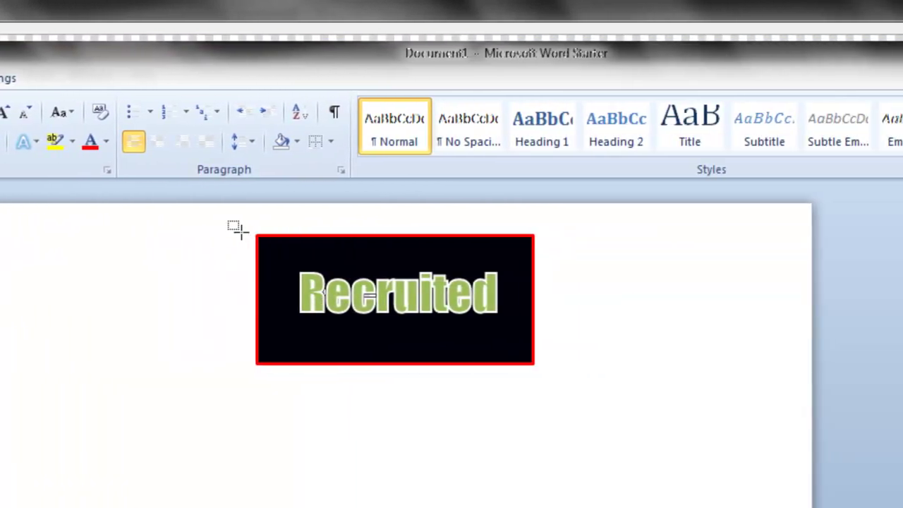
- Crop the image to the red-outlined Recruited graphic and pick transparency as the drawing colour
mouse_move(240, 230)
left_mouse_down()
mouse_move(389, 278)
mouse_move(575, 373)
left_mouse_up()
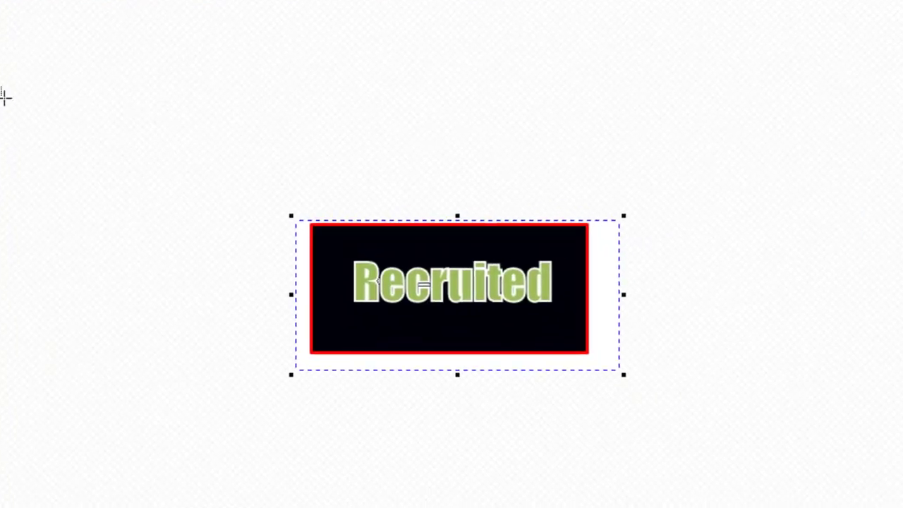
left_click(157, 105)
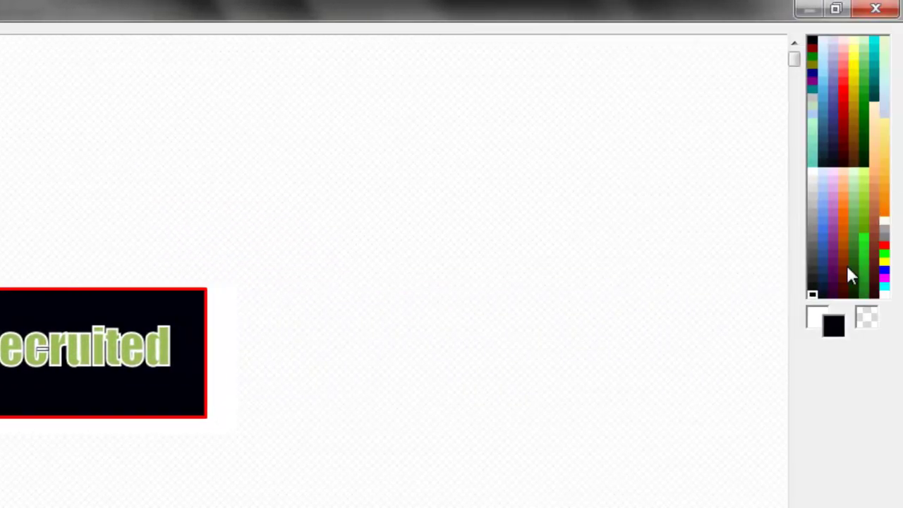
left_click(868, 322)
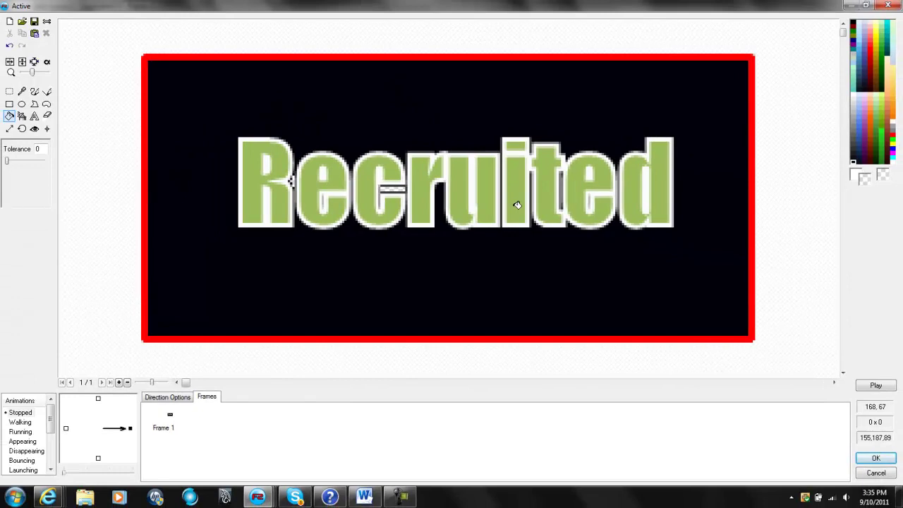
- Return to the frame editor and place the Recruited object near the top of Frame 1
left_click(877, 458)
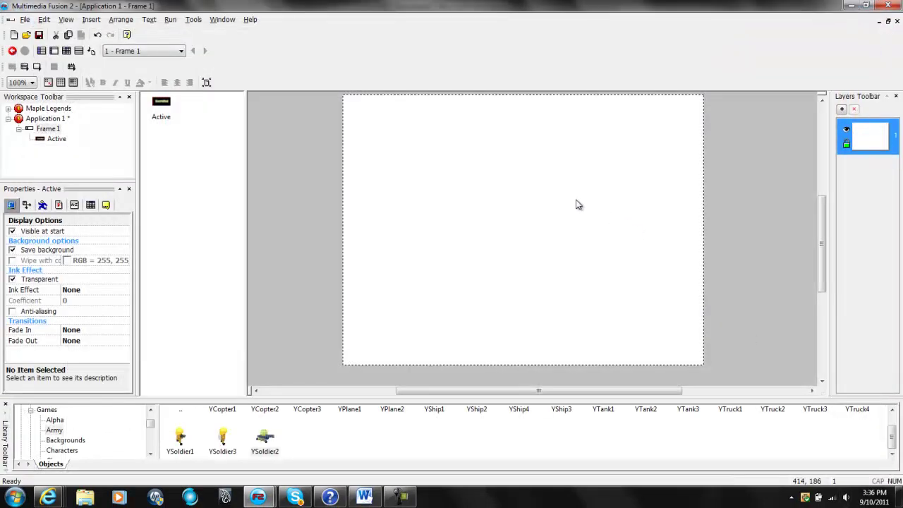
left_click_drag(627, 392, 734, 393)
left_click_drag(366, 224, 341, 170)
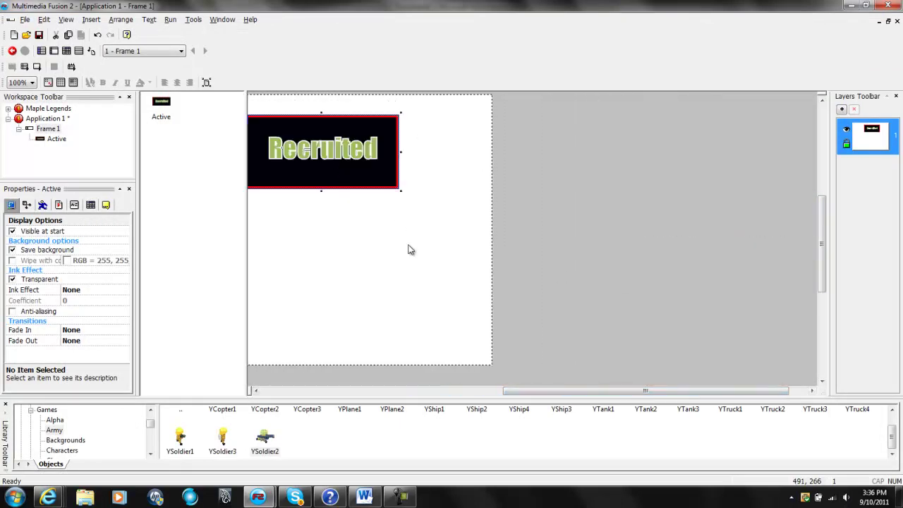
left_click_drag(621, 392, 523, 391)
left_click(649, 191)
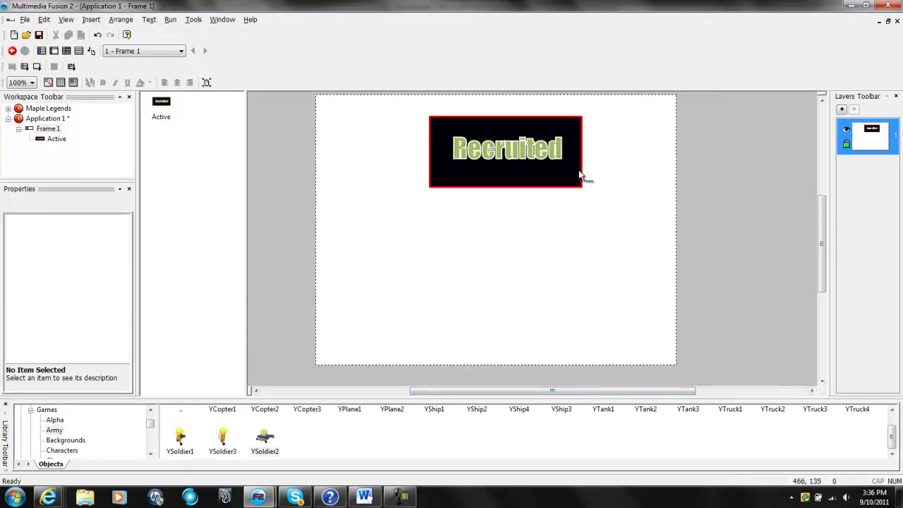
left_click_drag(582, 176, 568, 170)
left_click(637, 183)
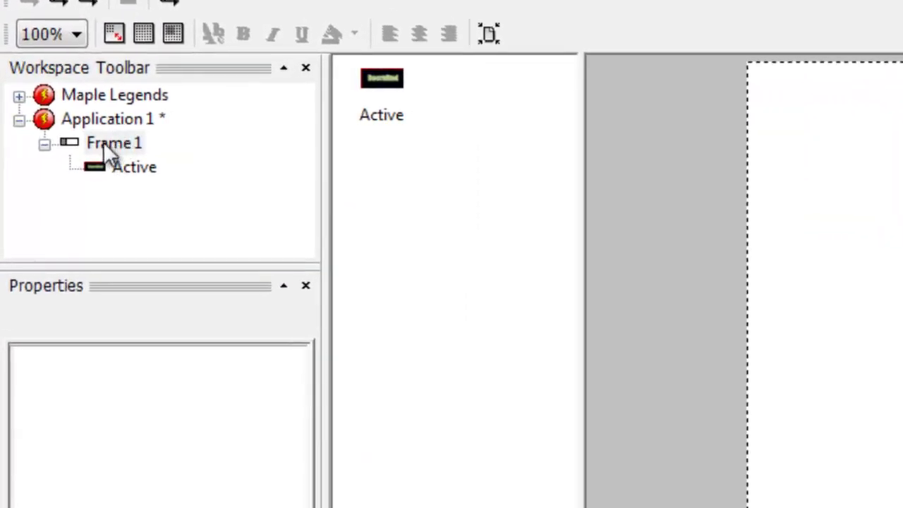
- Set Frame 1's background colour to dark grey (RGB 102, 102, 102) and nudge Recruited slightly
double_click(117, 139)
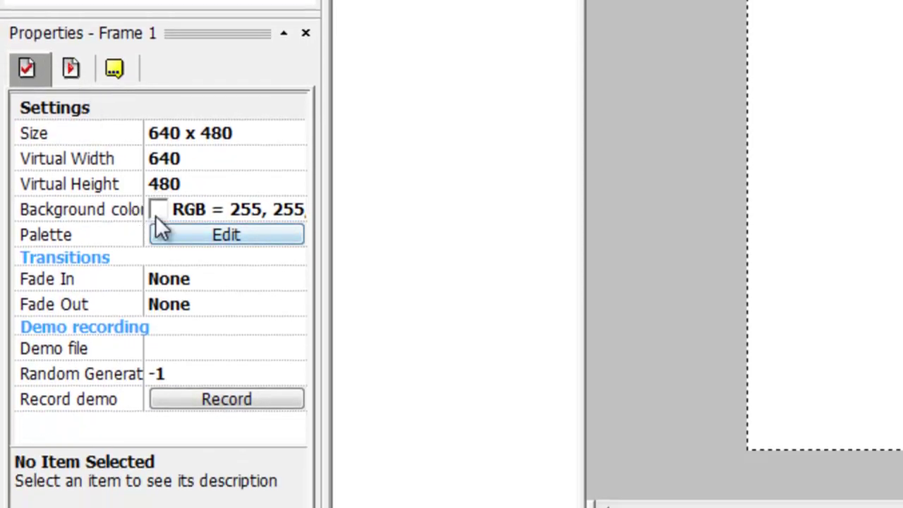
left_click(166, 210)
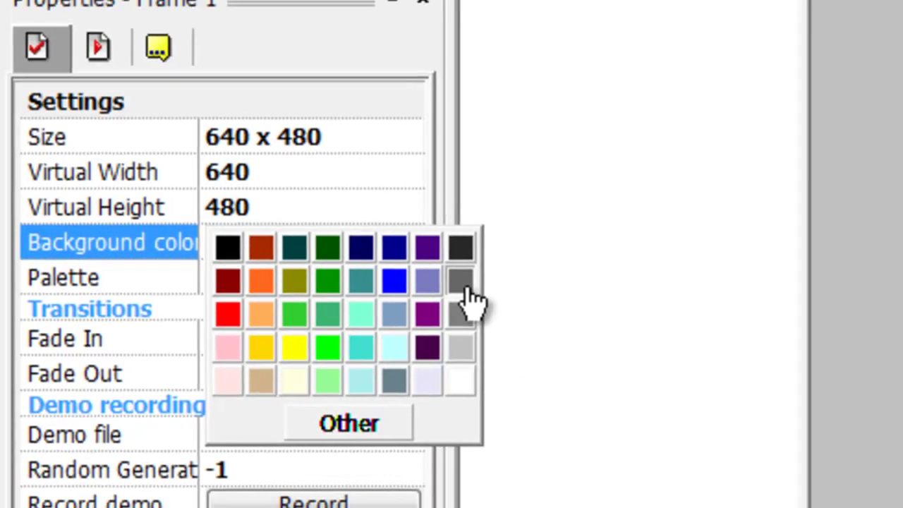
left_click(489, 280)
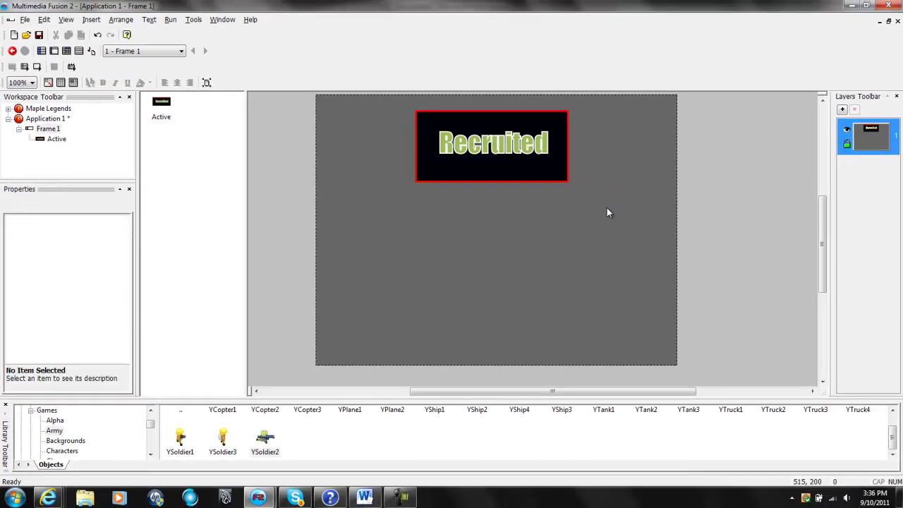
left_click_drag(554, 167, 560, 169)
left_click(633, 162)
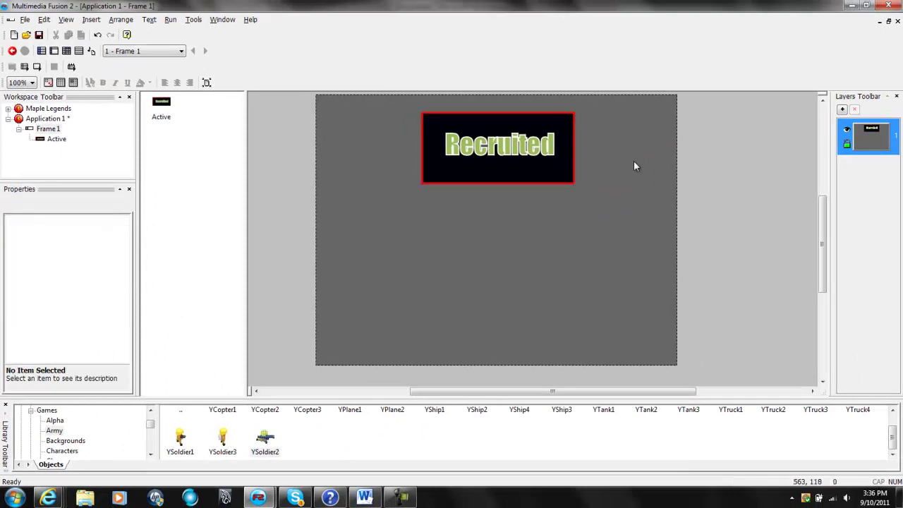
- Shift the Recruited object about 5 px right, then slightly down-left
left_click(494, 147)
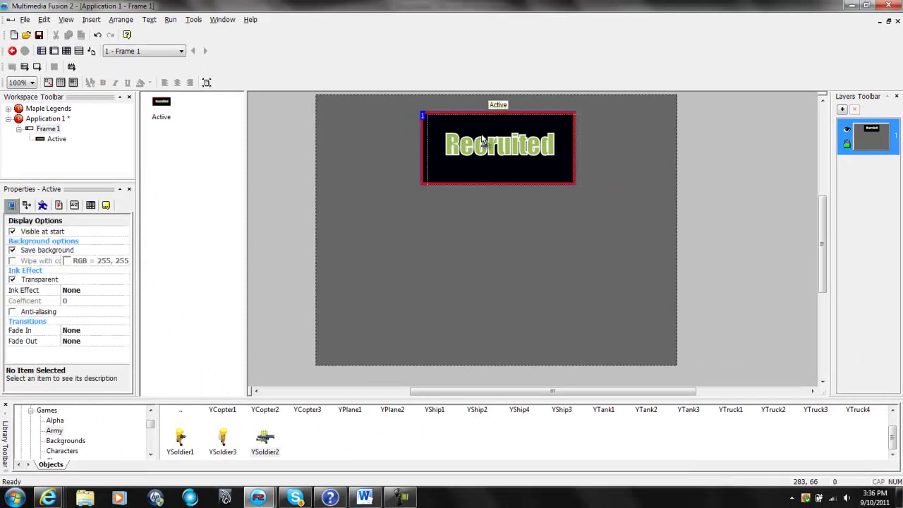
left_click_drag(478, 136, 482, 136)
left_click(327, 141)
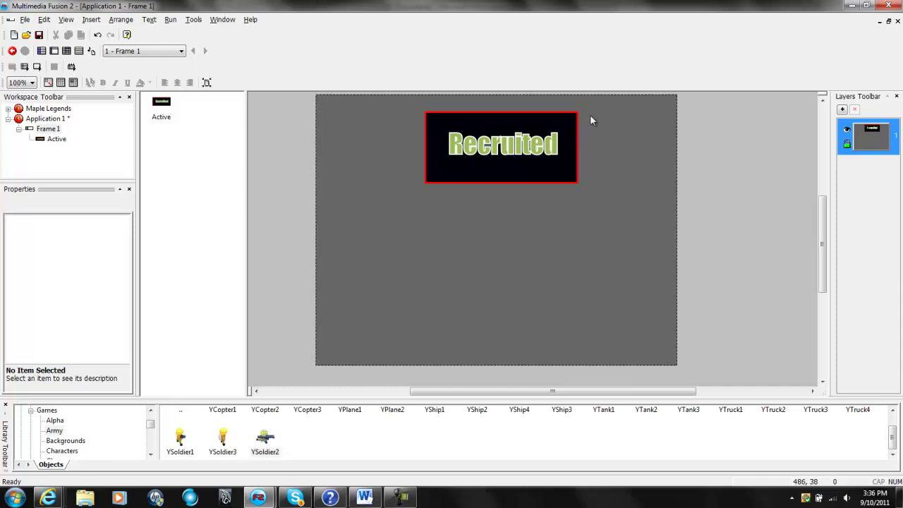
left_click(553, 140)
left_click_drag(554, 142, 551, 146)
left_click(592, 147)
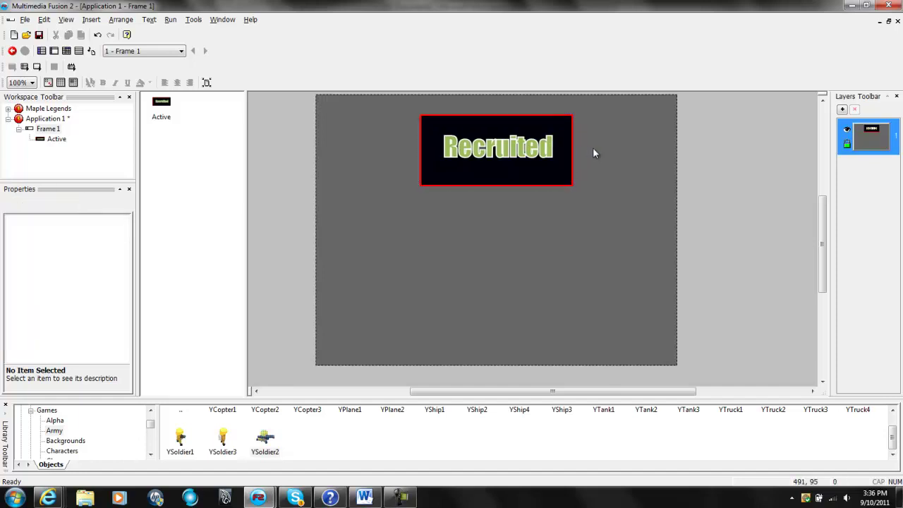
- Nudge Recruited up-left and raise it about 5 px to centre it near the top
left_click(561, 184)
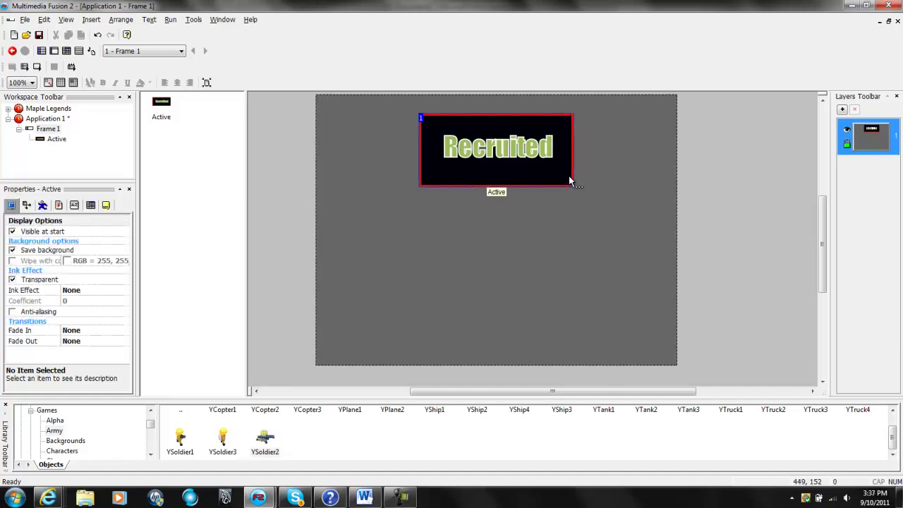
left_click(597, 176)
left_click_drag(570, 177, 563, 155)
left_click(553, 146)
left_click(651, 160)
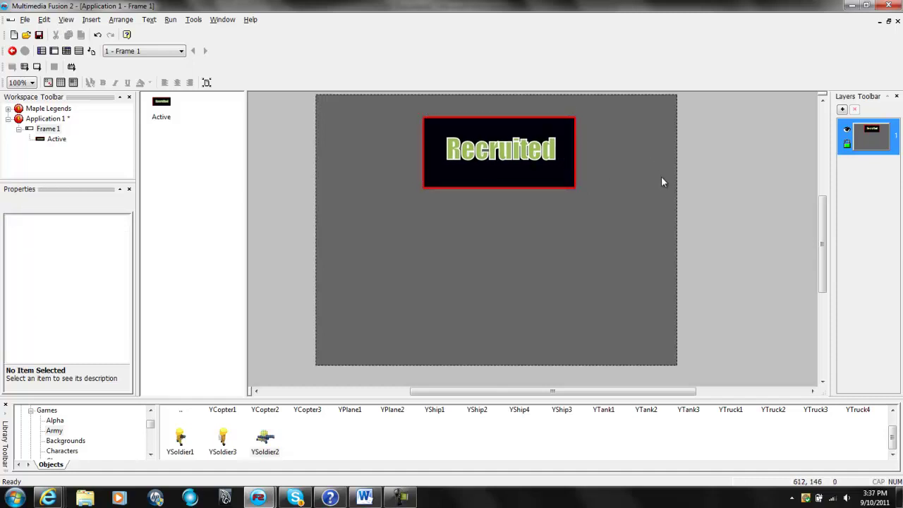
left_click(546, 154)
left_click_drag(547, 153, 546, 150)
left_click(636, 133)
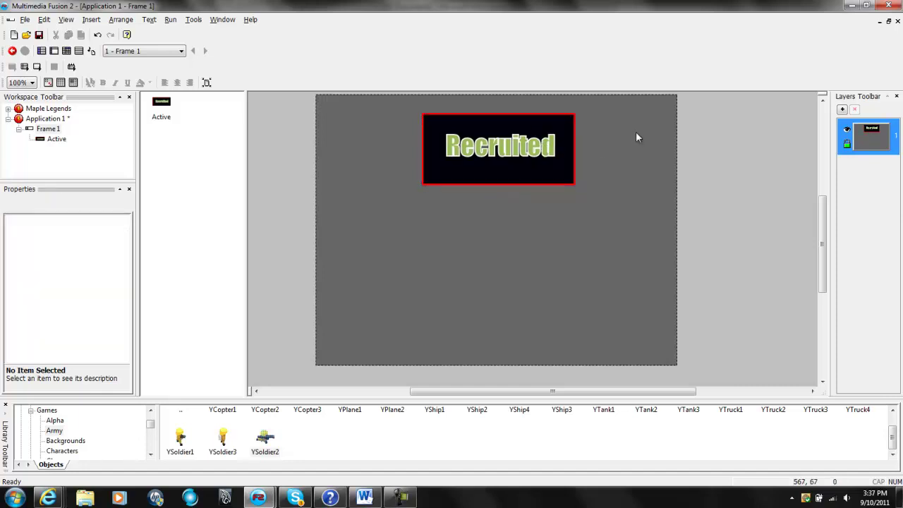